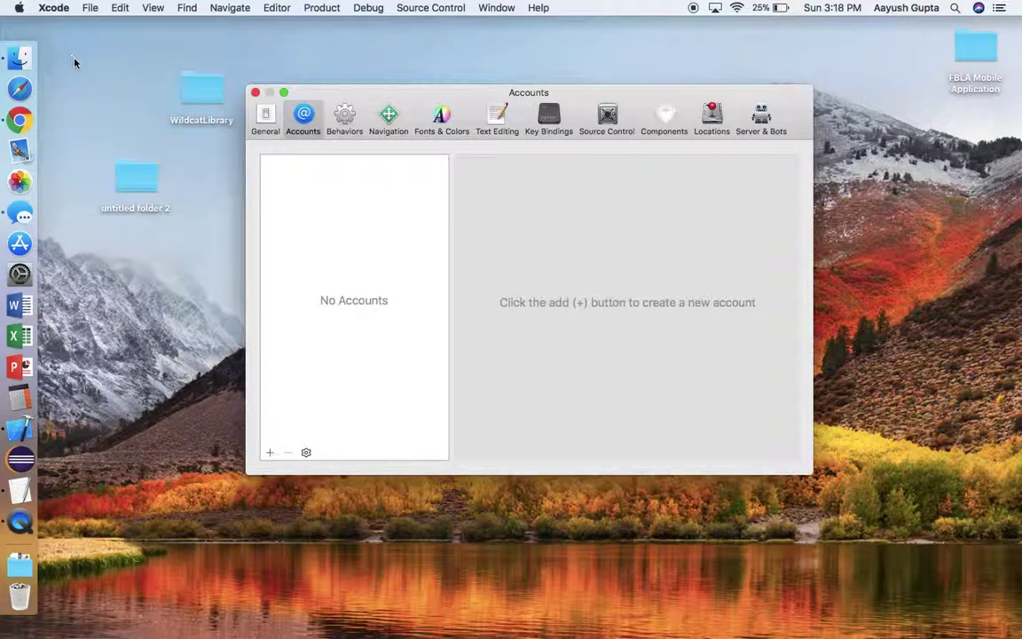
Add an Apple ID account in Xcode Accounts, entering the account e-mail and password to sign in
click(269, 454)
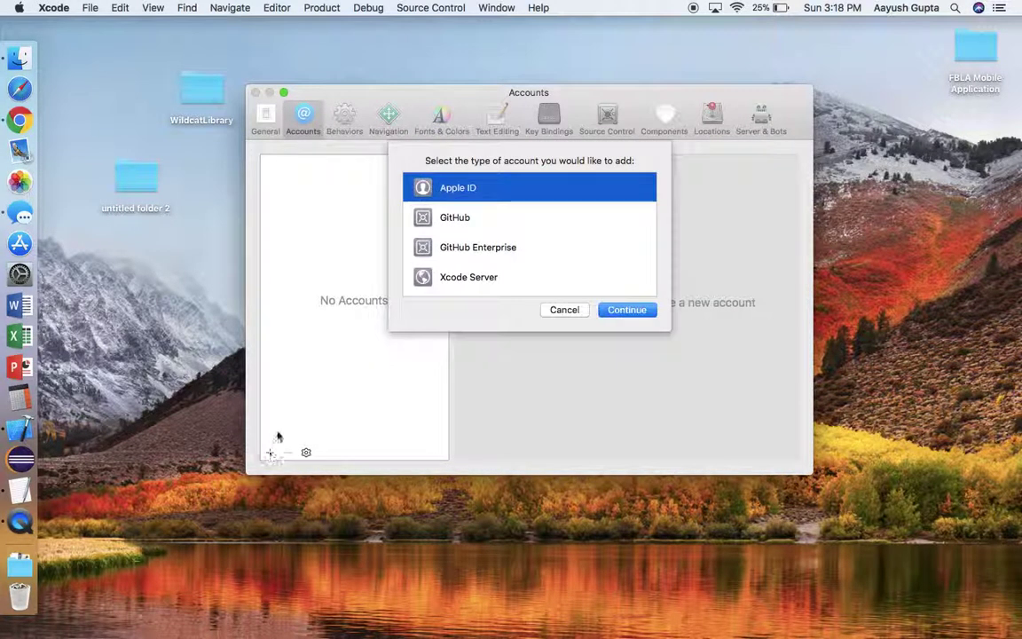
click(614, 310)
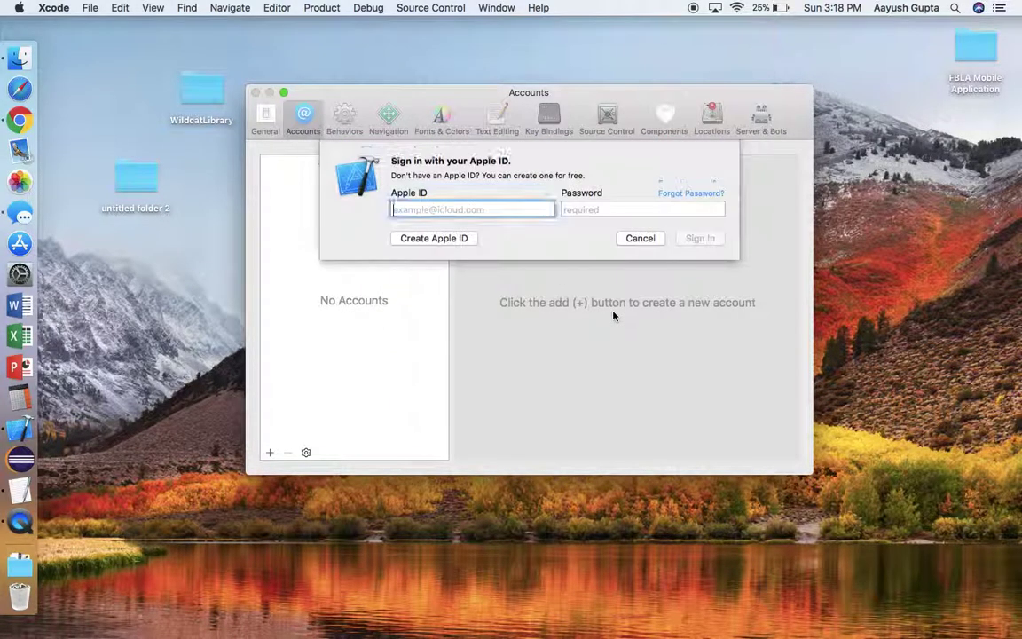
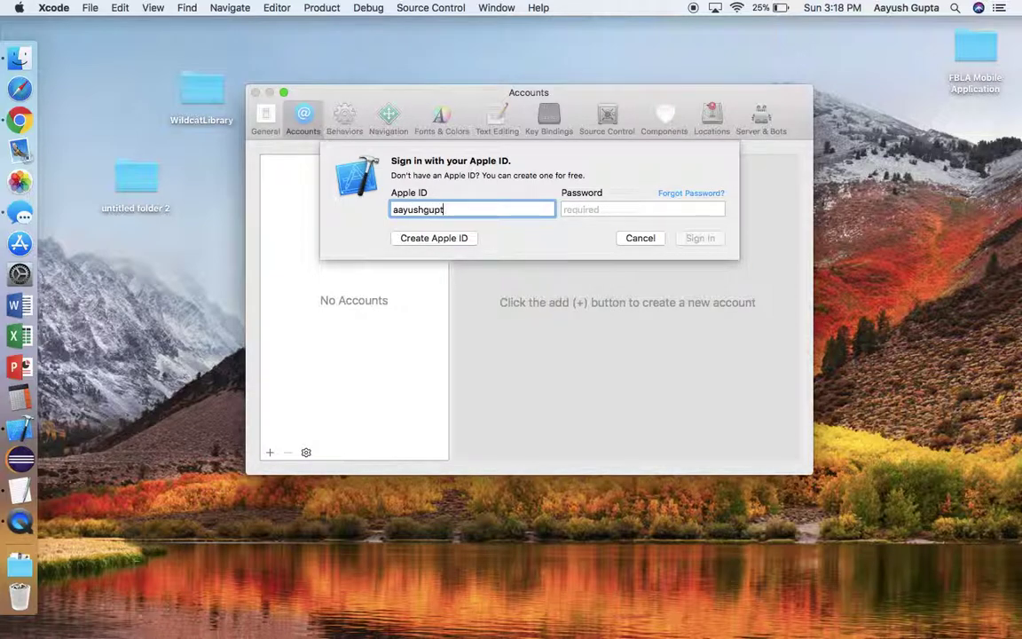
key(Tab)
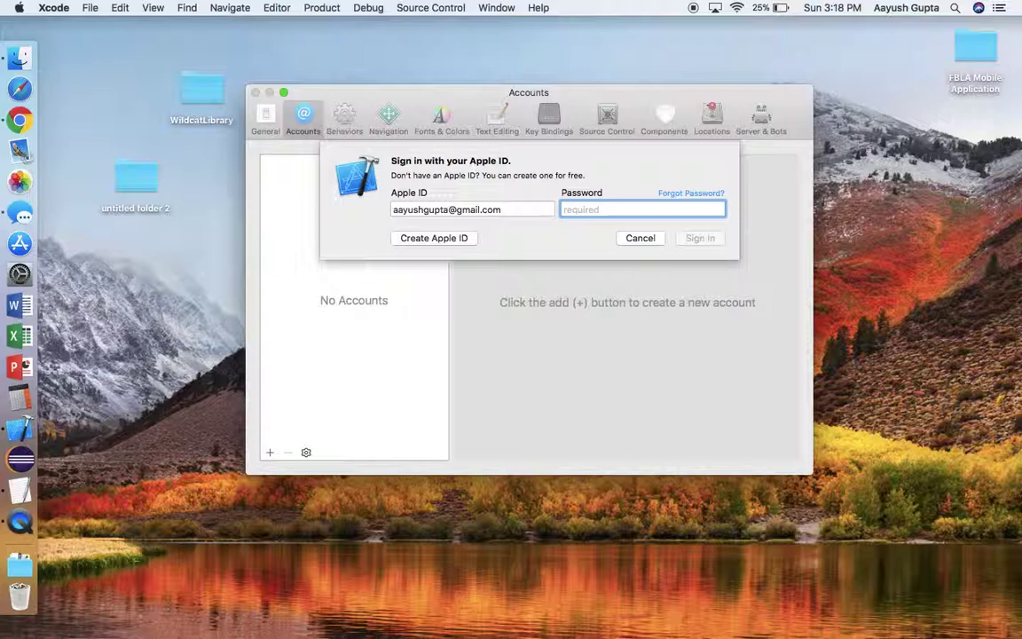
text(••••••••)
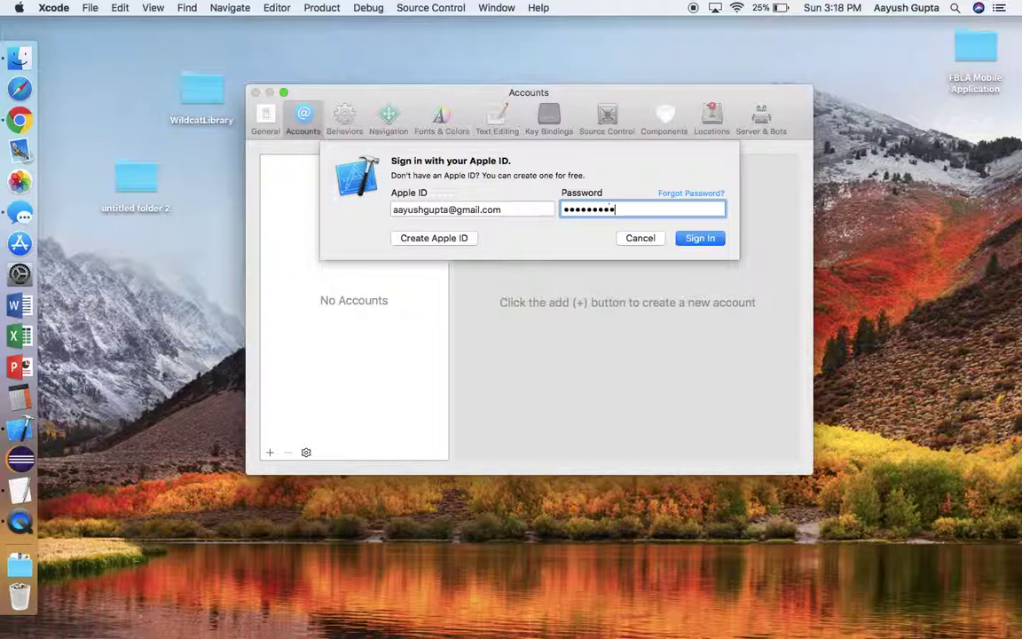
text(•)
key(Return)
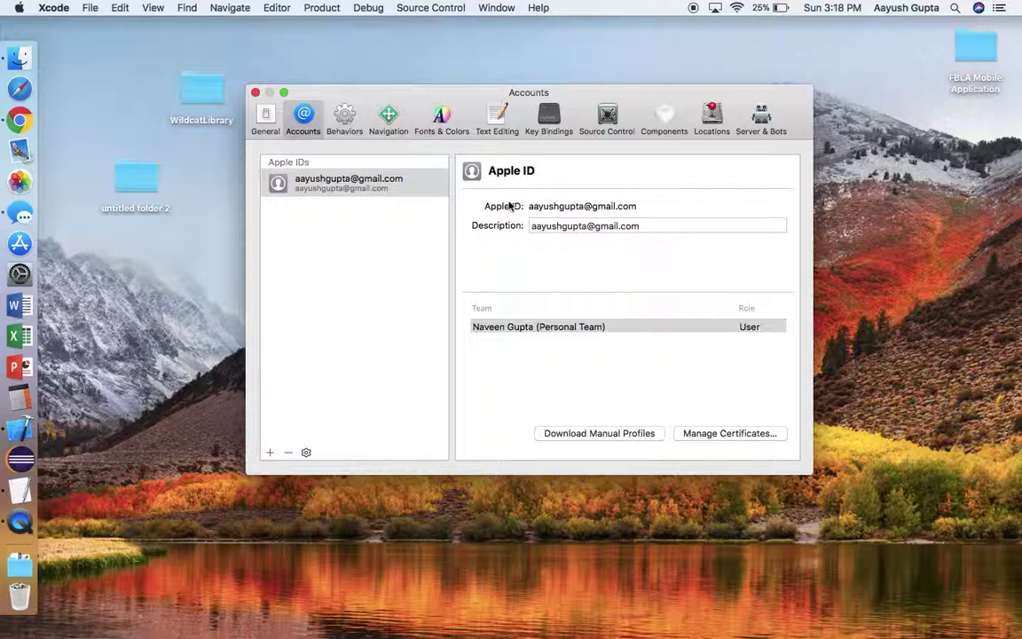
Close Accounts and open WildcatLibrary.xcworkspace from FBLA Mobile Application > Source Code > WildcatLibrary
click(256, 92)
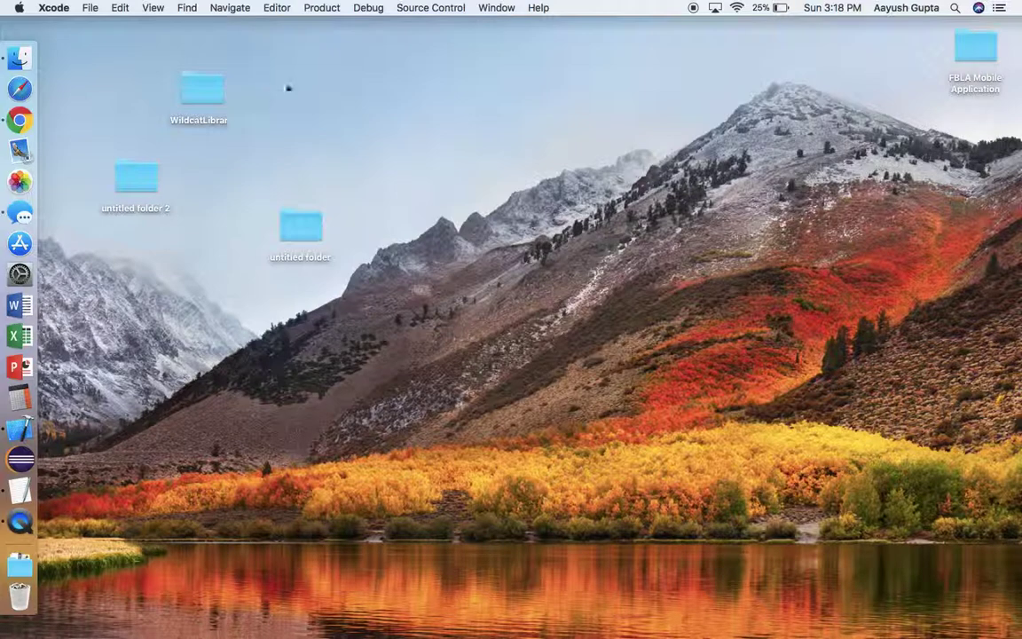
double_click(975, 49)
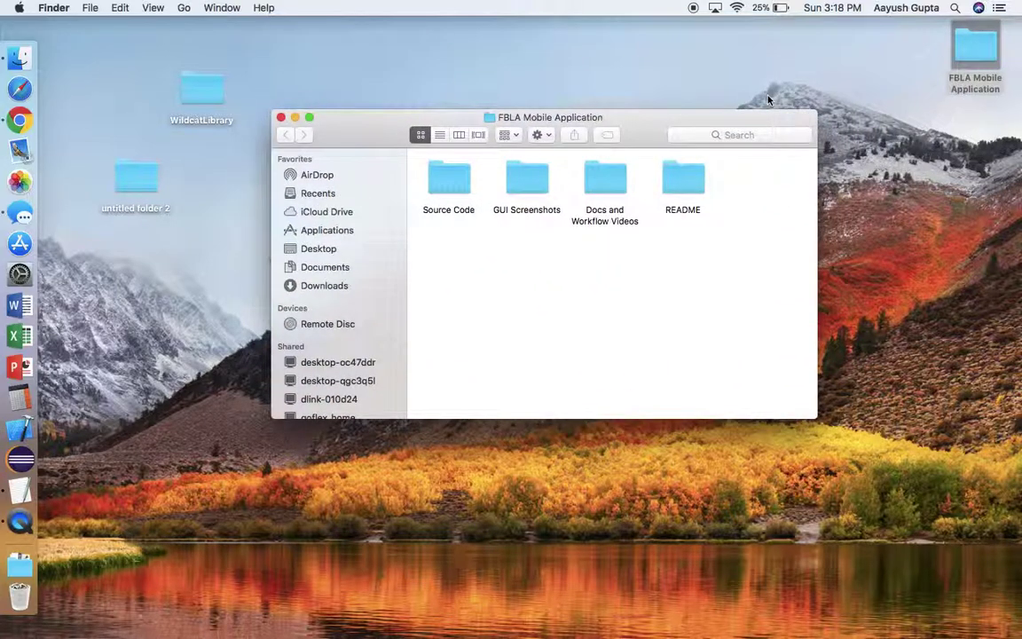
double_click(457, 181)
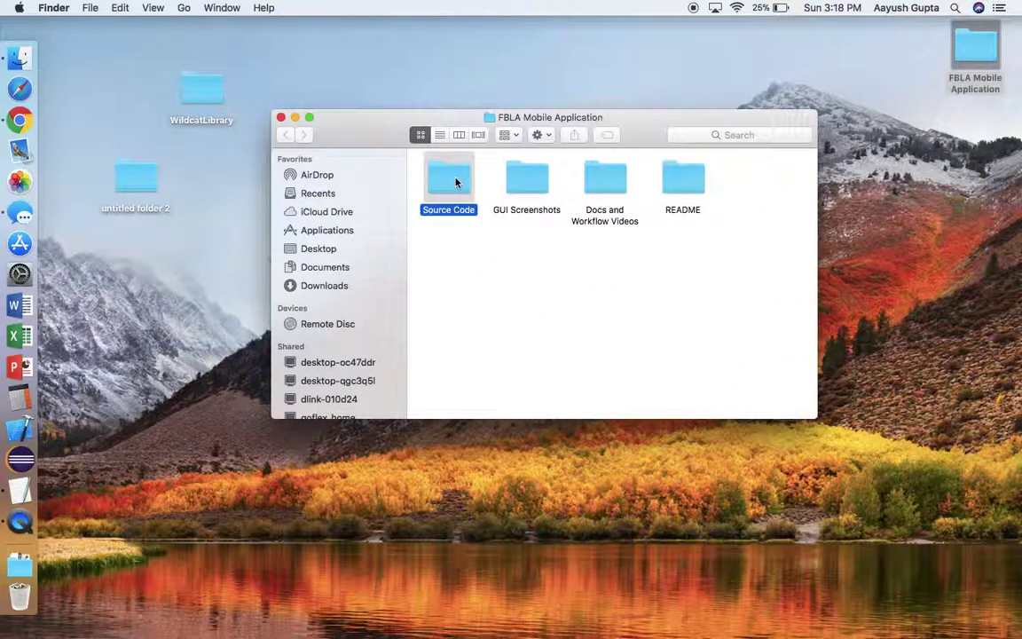
double_click(456, 181)
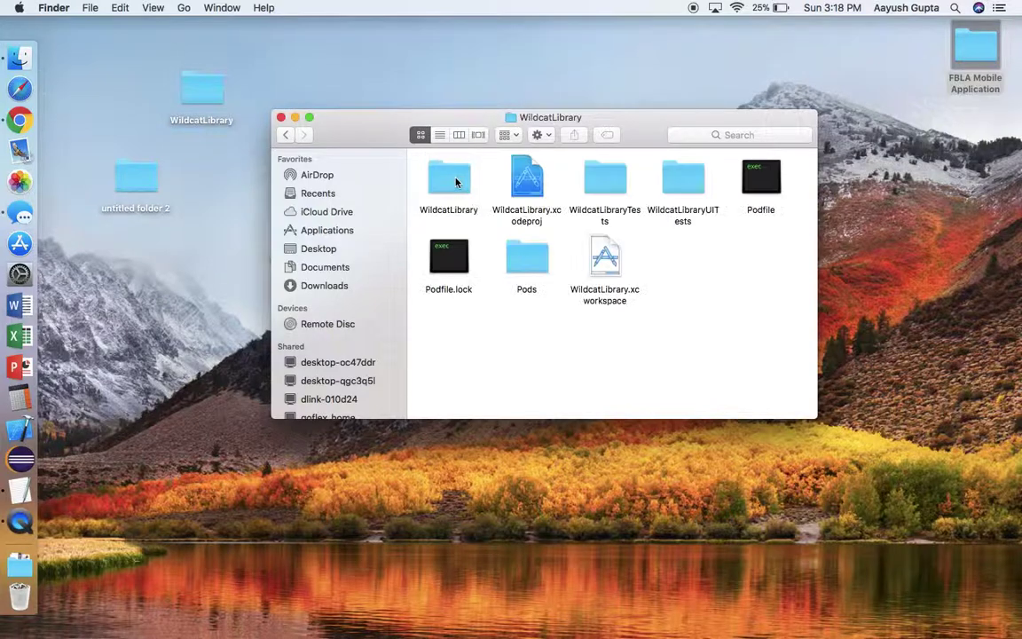
double_click(604, 259)
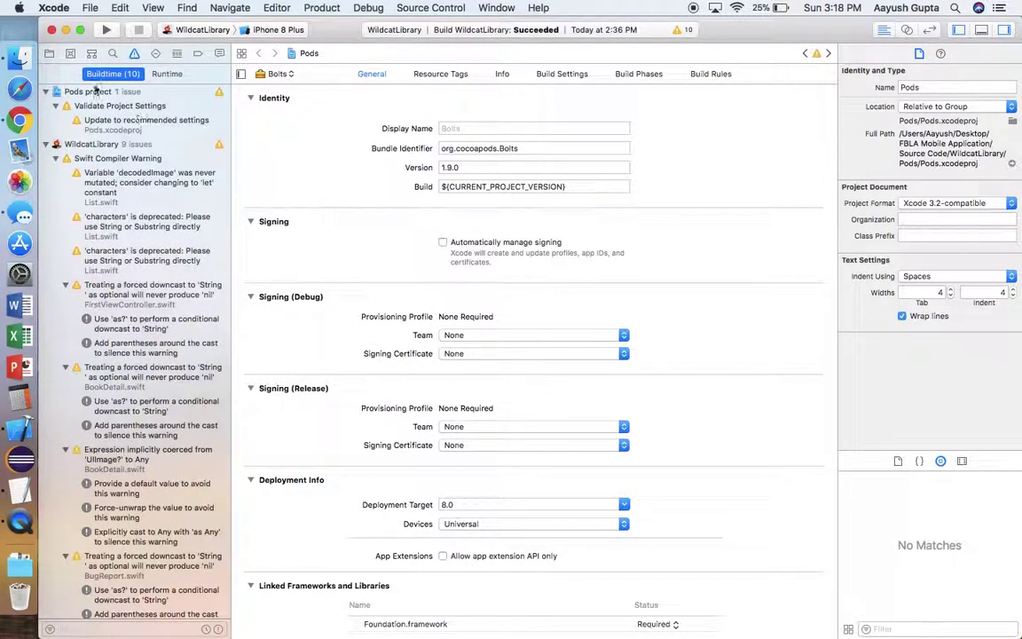
Select the Personal Team for WildcatLibrary signing, then check the provisioning failure message
click(49, 53)
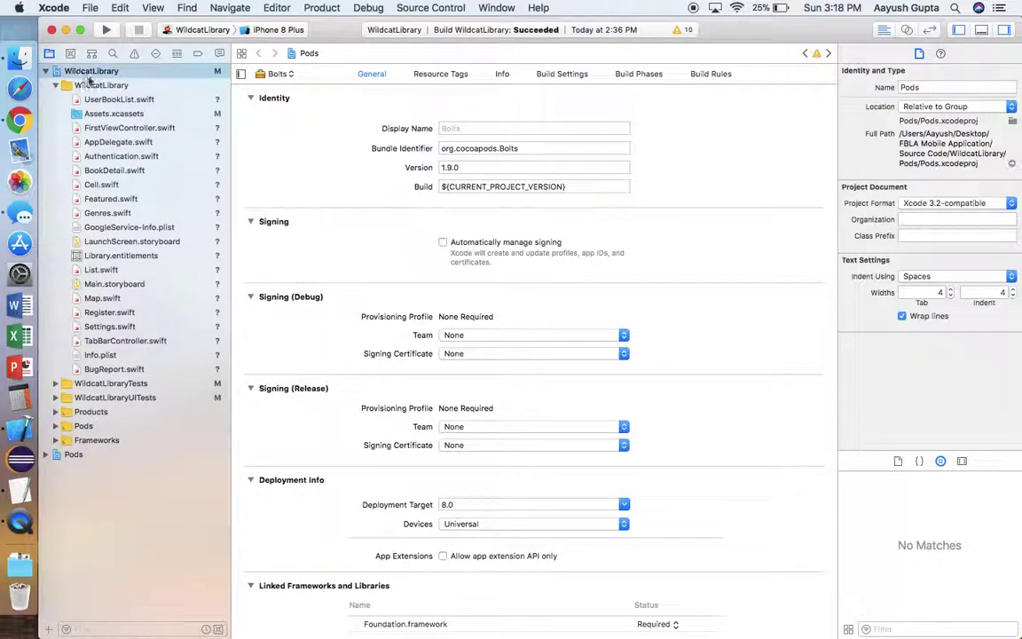
click(92, 72)
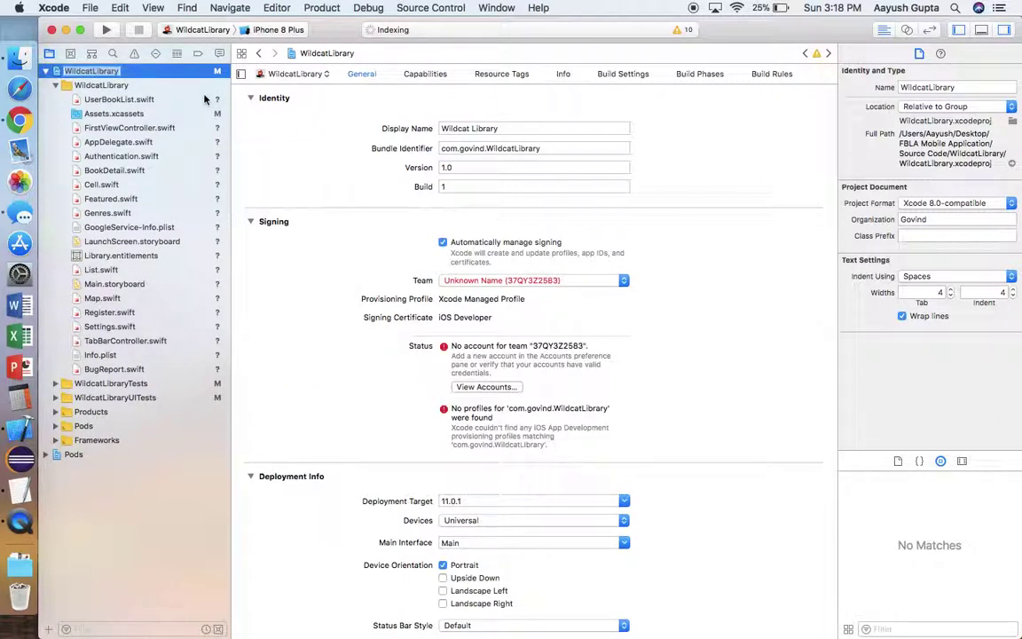
click(448, 280)
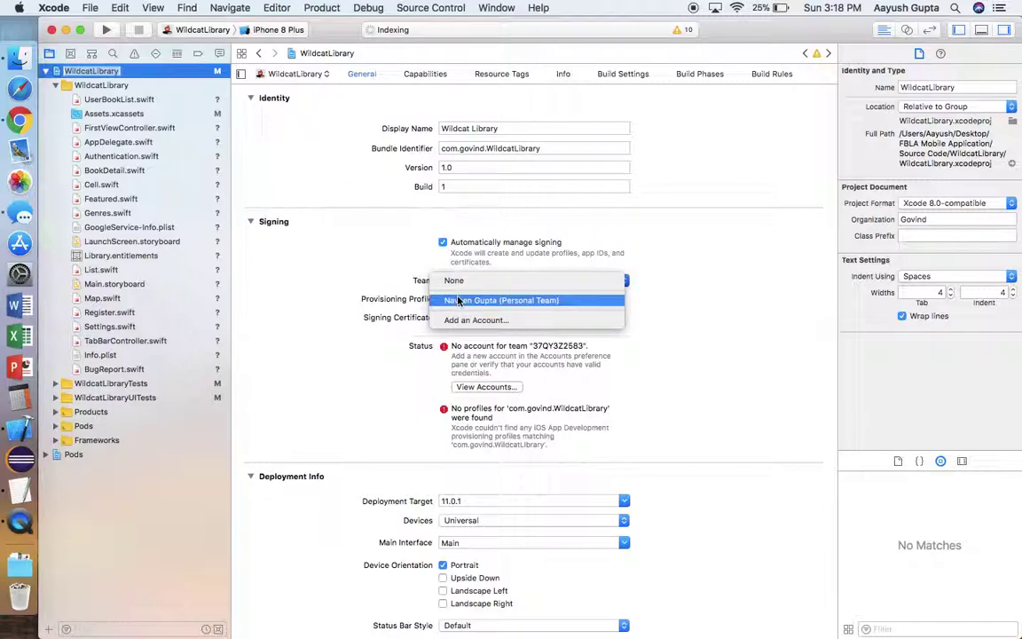
click(458, 301)
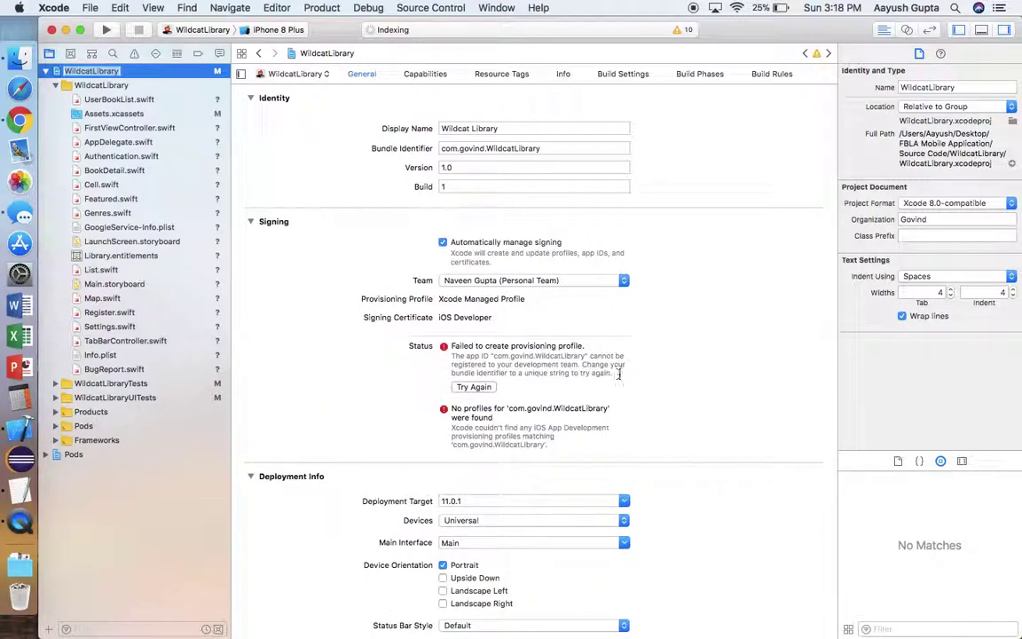
drag(619, 374, 453, 347)
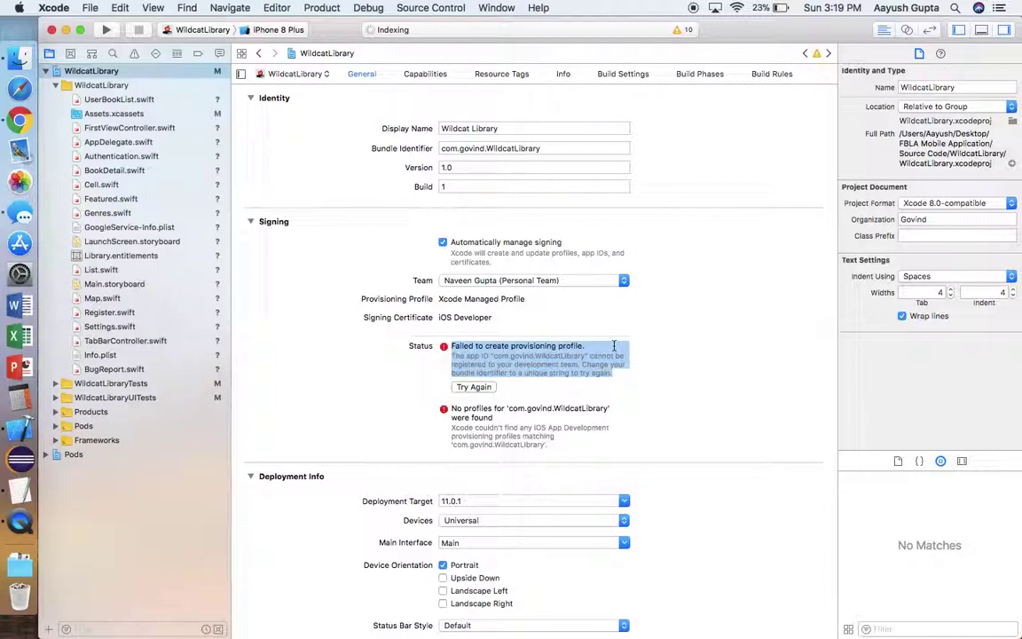
click(554, 311)
Replace the bundle identifier with com.uniquename.WildcatLibrary and reselect the project
triple_click(532, 149)
key(BackSpace)
text(com.u)
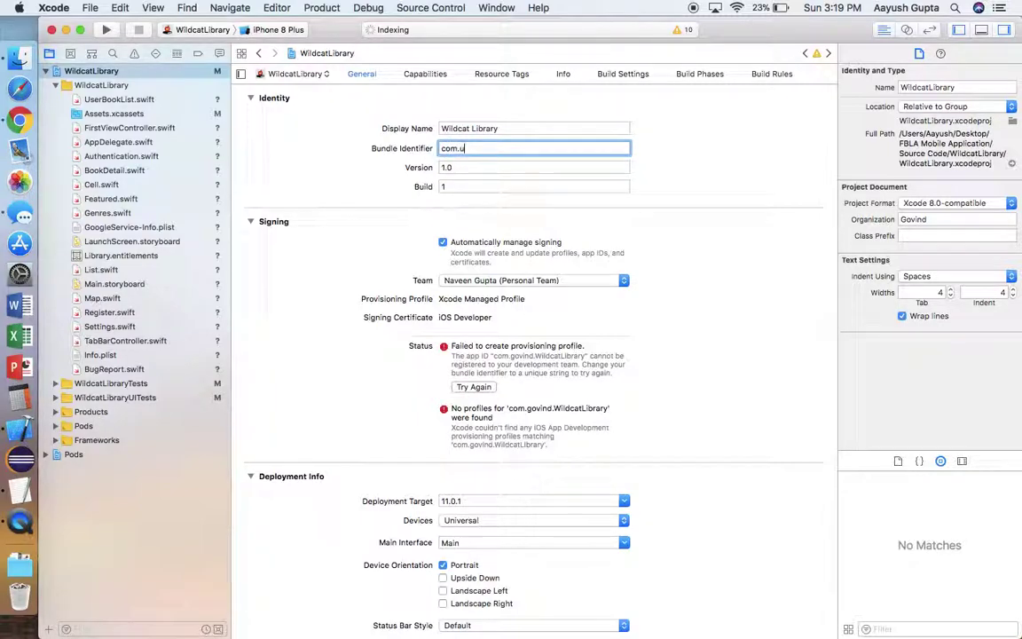
text(nique)
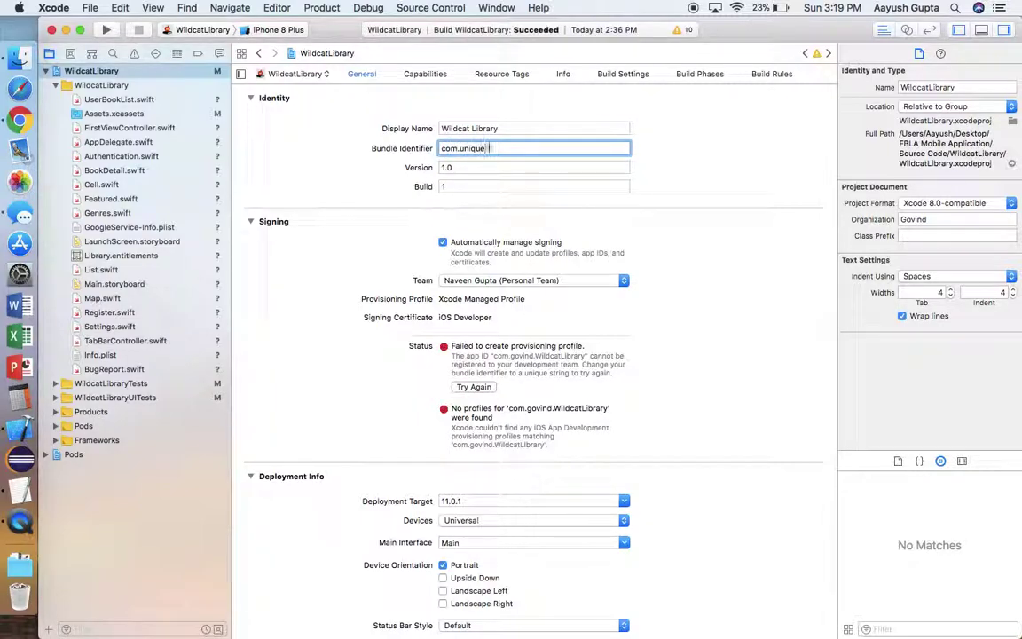
text(name.WildcatLibrary)
key(Return)
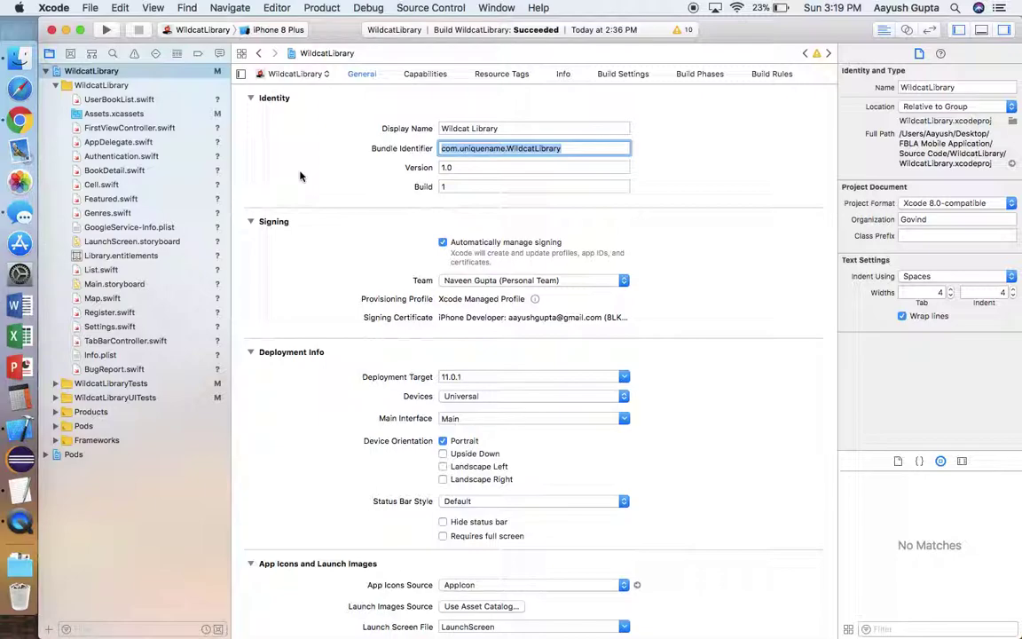
click(151, 76)
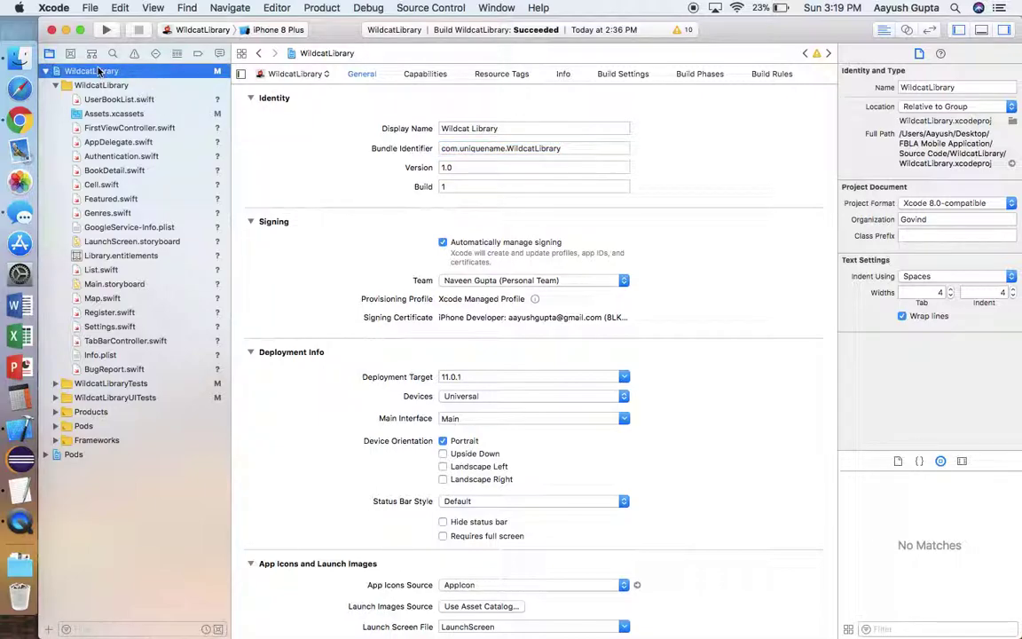
Build and run the WildcatLibrary scheme with the toolbar Run button
click(104, 31)
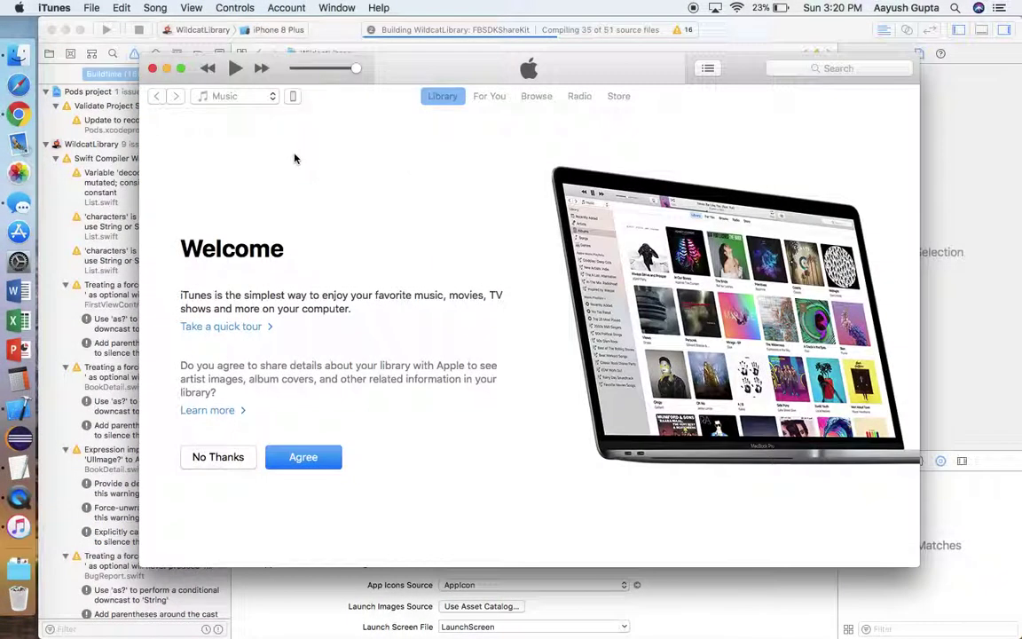
Close the iTunes Welcome window, cancel the iPhone software update, and return to Xcode
click(153, 68)
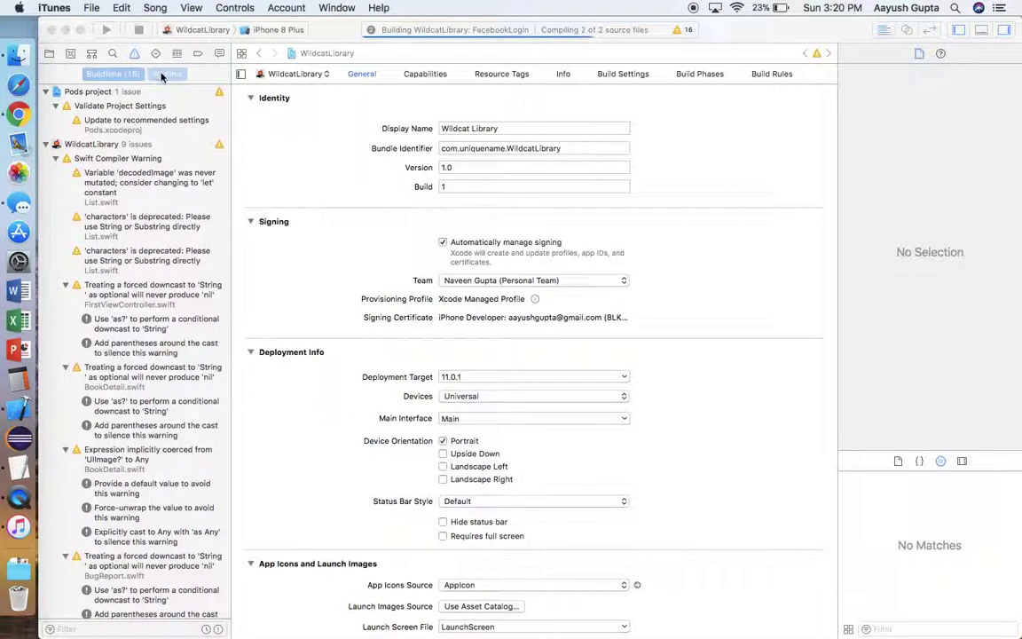
click(359, 155)
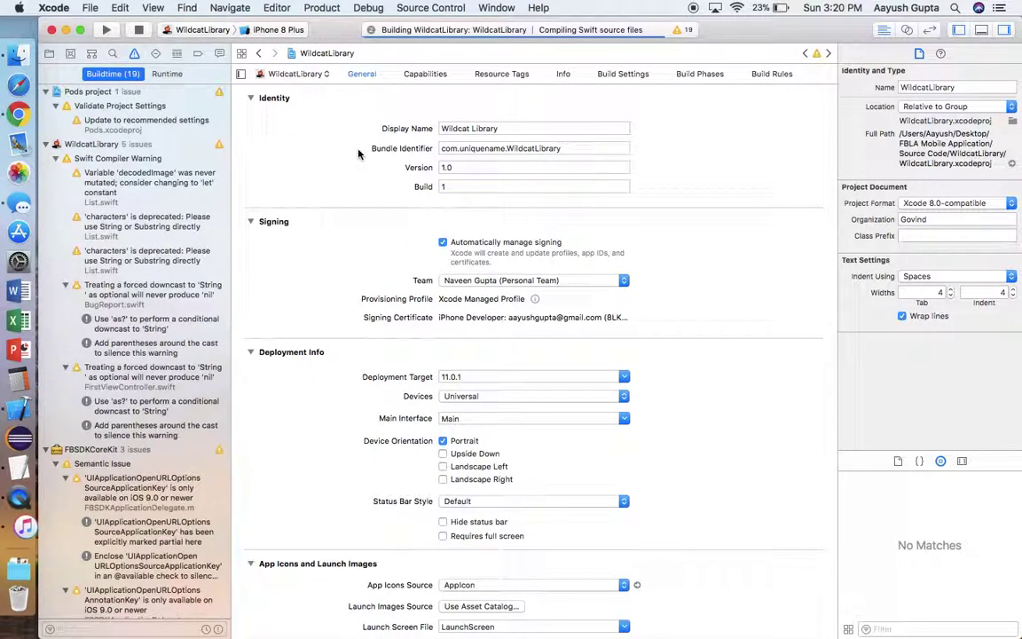
click(18, 527)
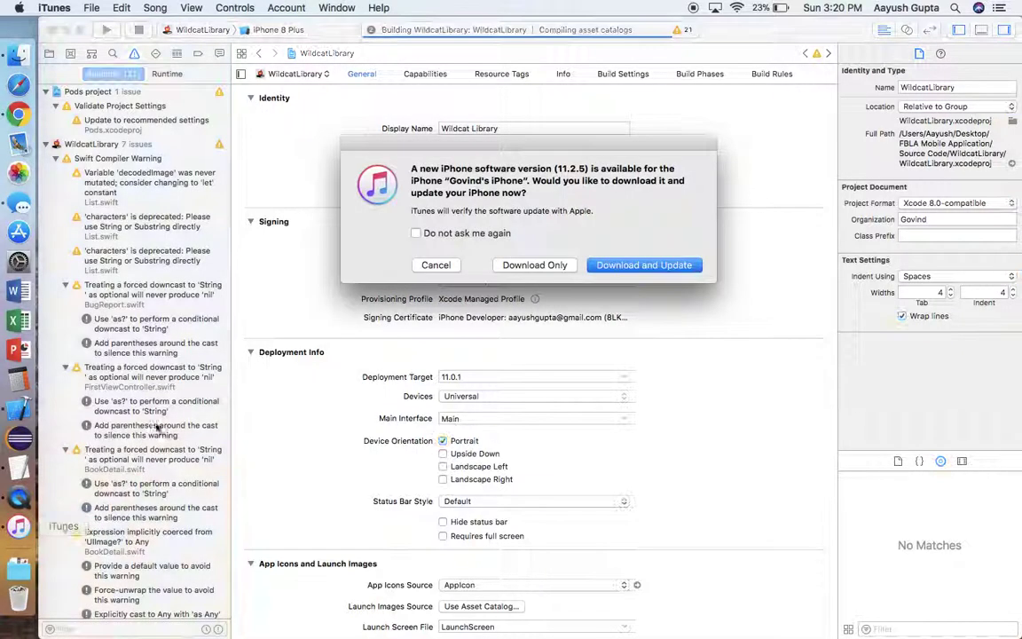
click(430, 265)
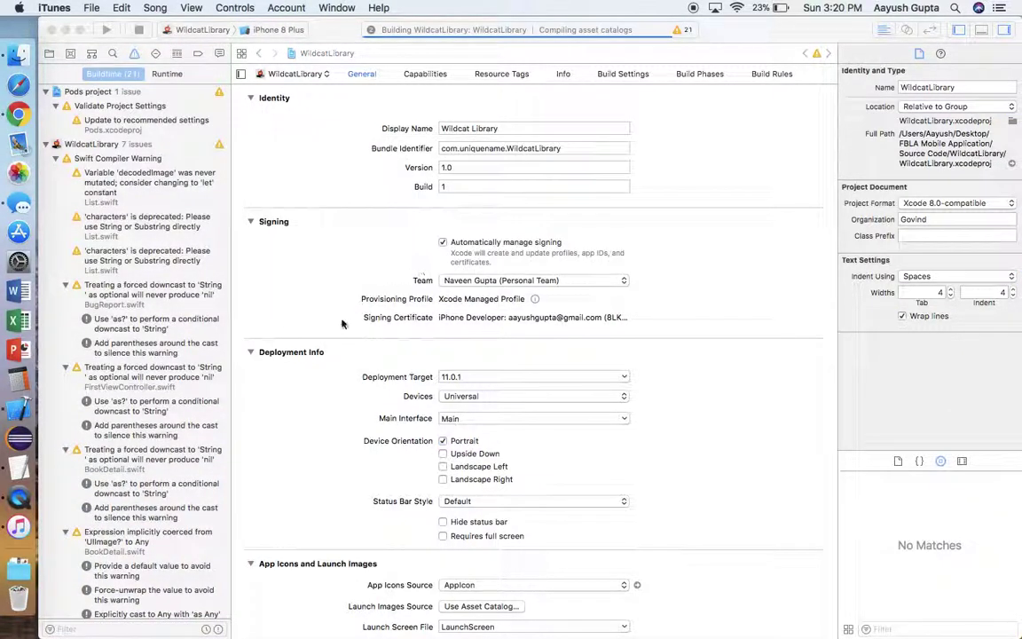
click(340, 321)
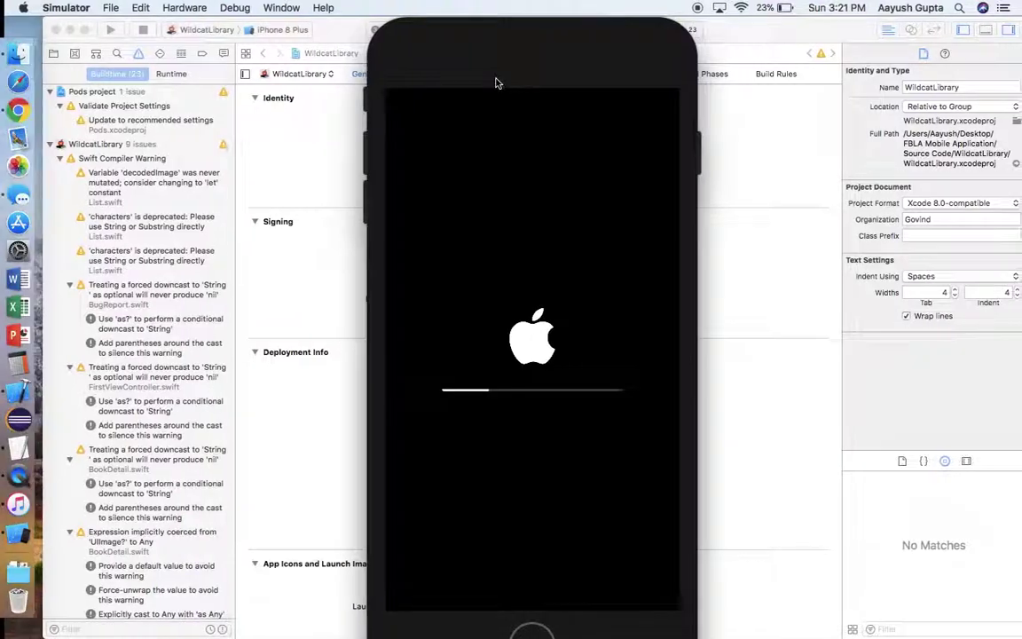
Move the Simulator window to the right and bring up Xcode's run destinations list
drag(523, 50, 797, 44)
click(650, 108)
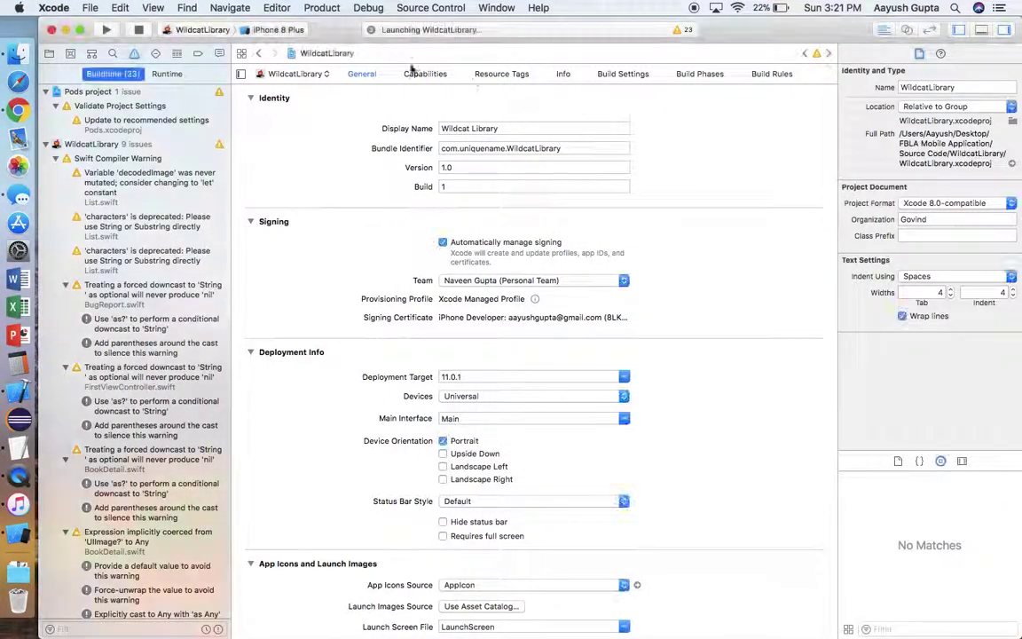
click(287, 32)
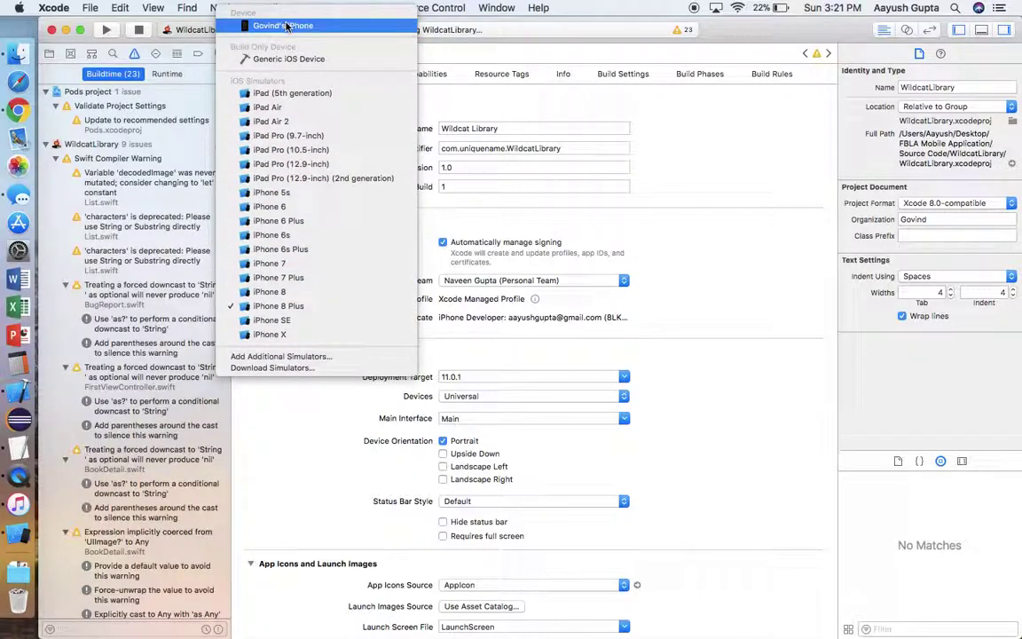
Pick the connected iPhone as destination and rerun, stopping the earlier simulator run
click(282, 26)
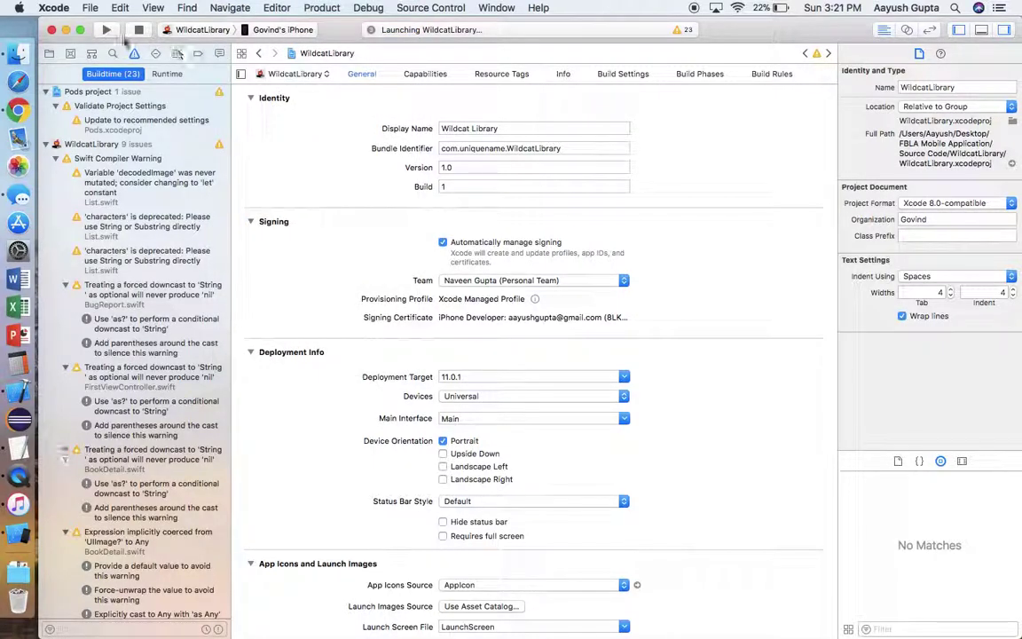
click(106, 30)
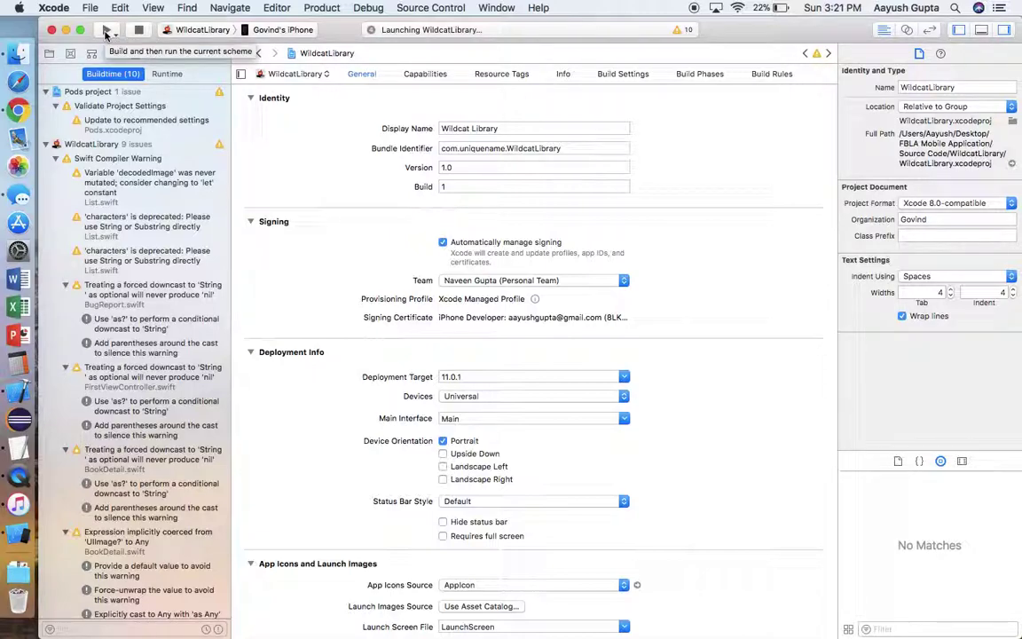
click(105, 31)
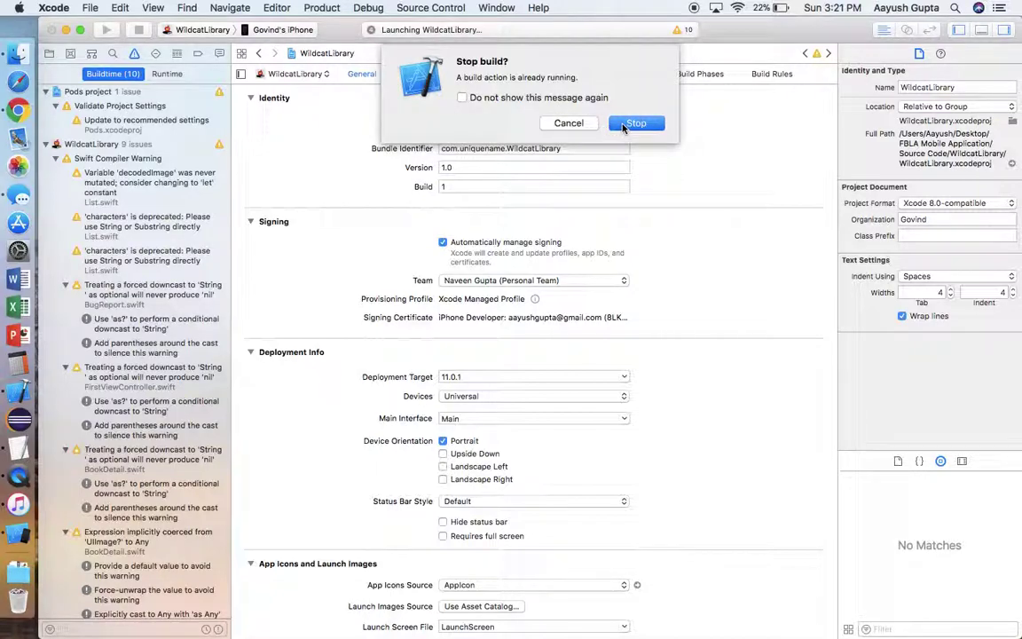
click(635, 123)
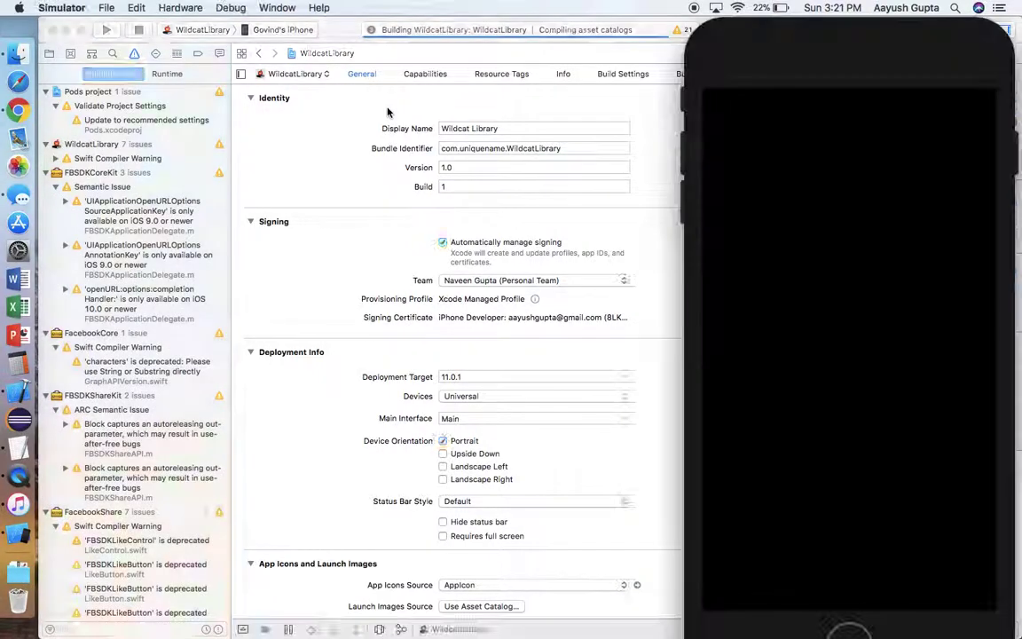
Bring Xcode back in front of the Simulator to follow the iPhone build
click(387, 112)
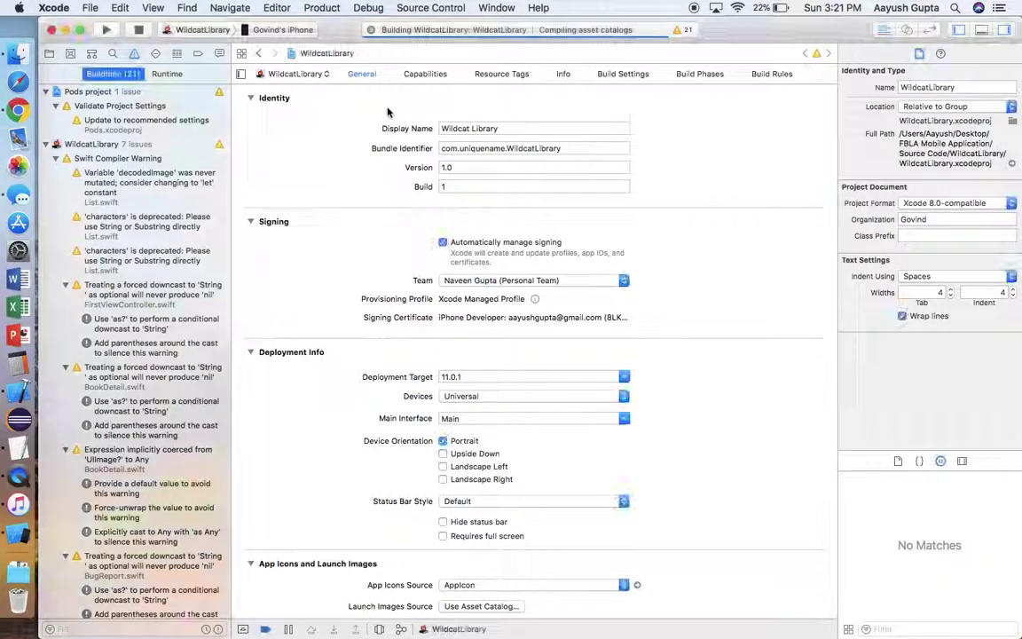